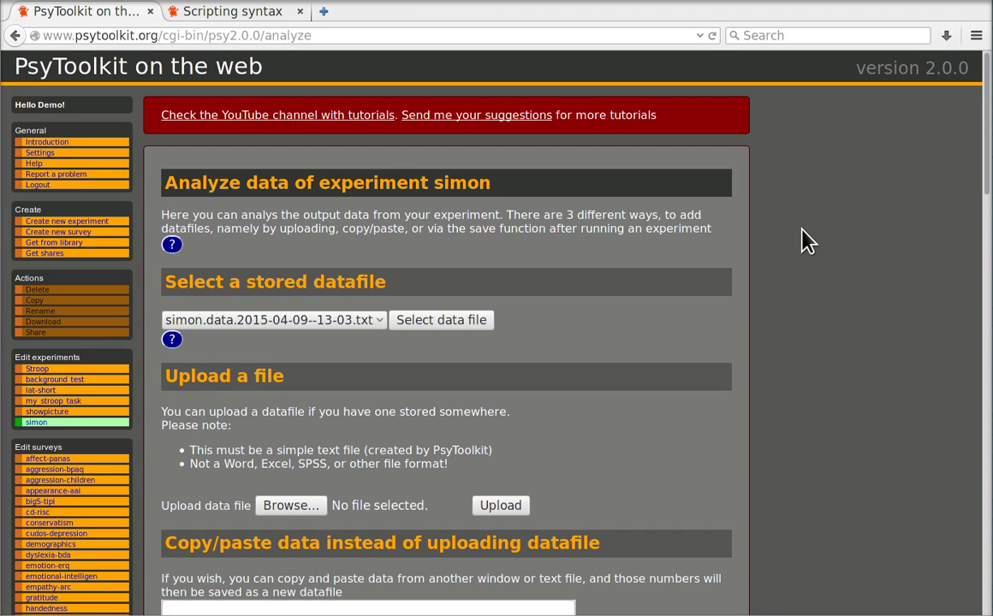
Go from the simon experiment's script page to its data analysis page.
left_click(93, 423)
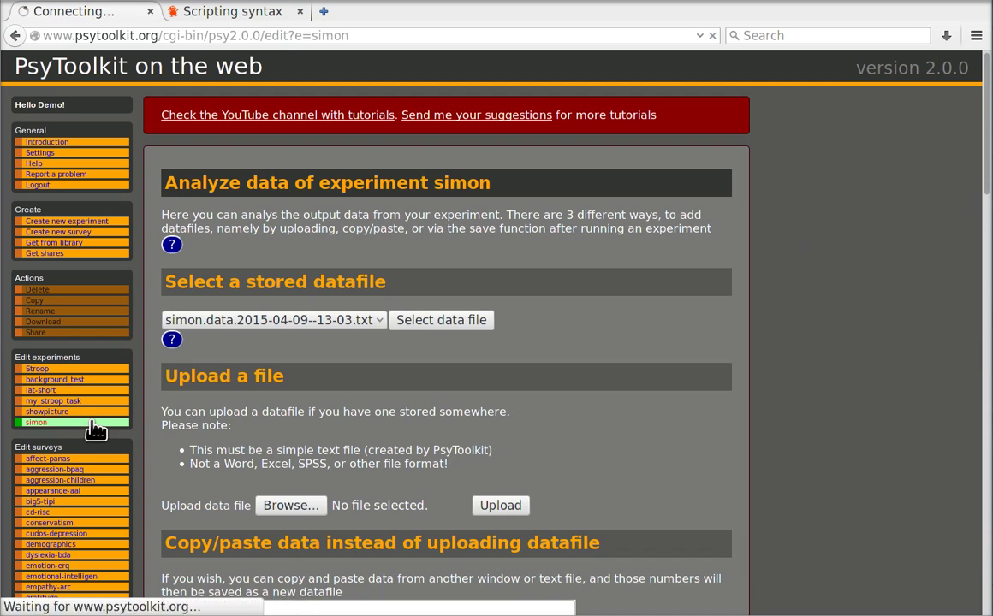
scroll(132, 356, "down", 8)
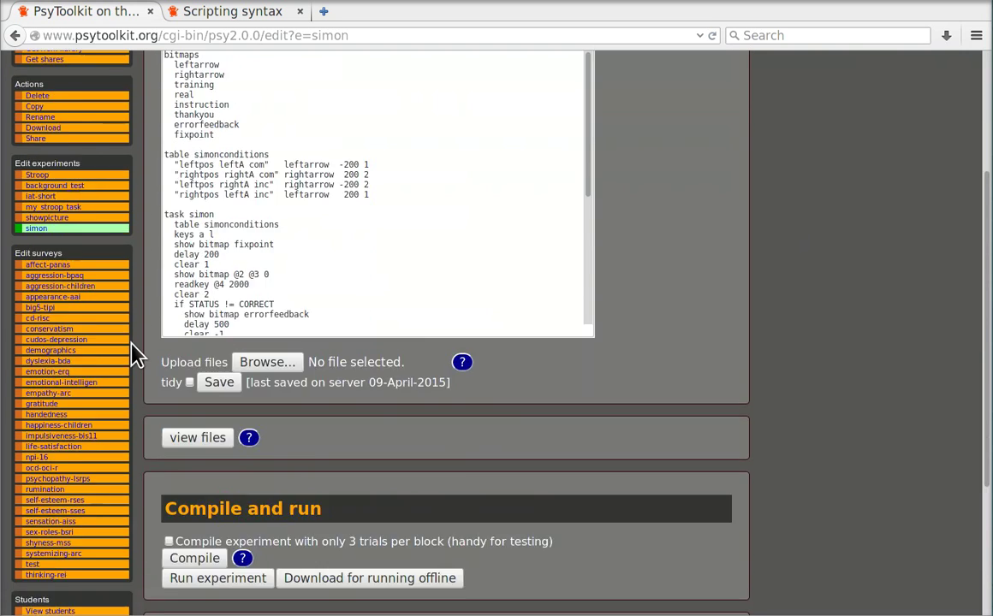
left_click(204, 481)
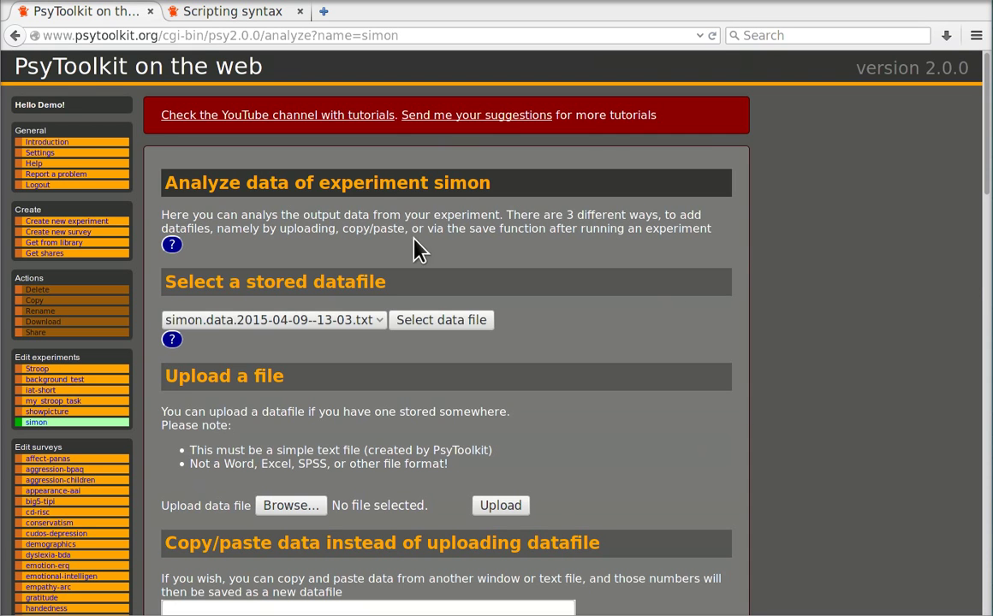
scroll(768, 257, "down", 3)
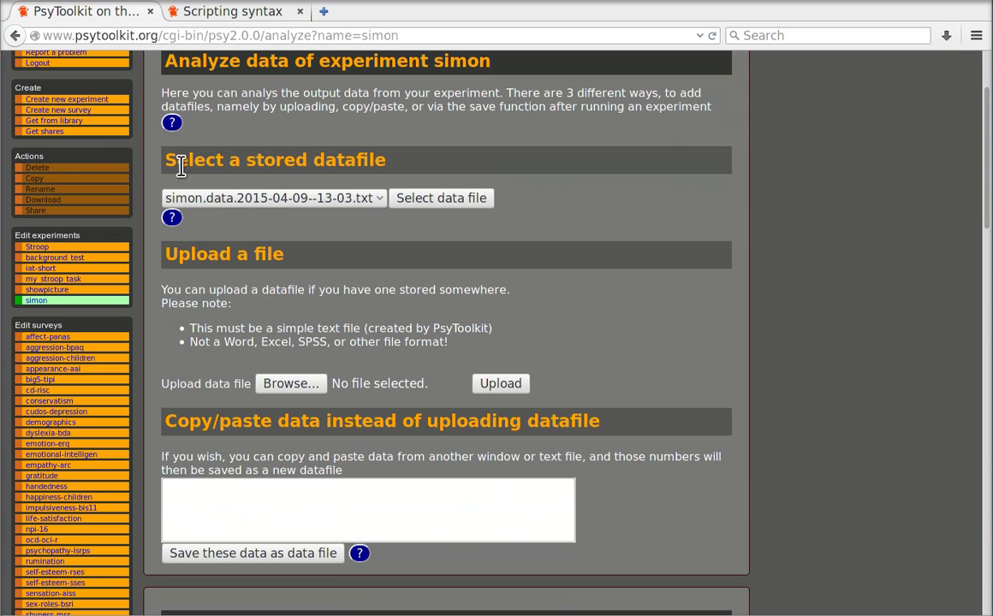
Select the only stored datafile for analysis.
left_click(379, 202)
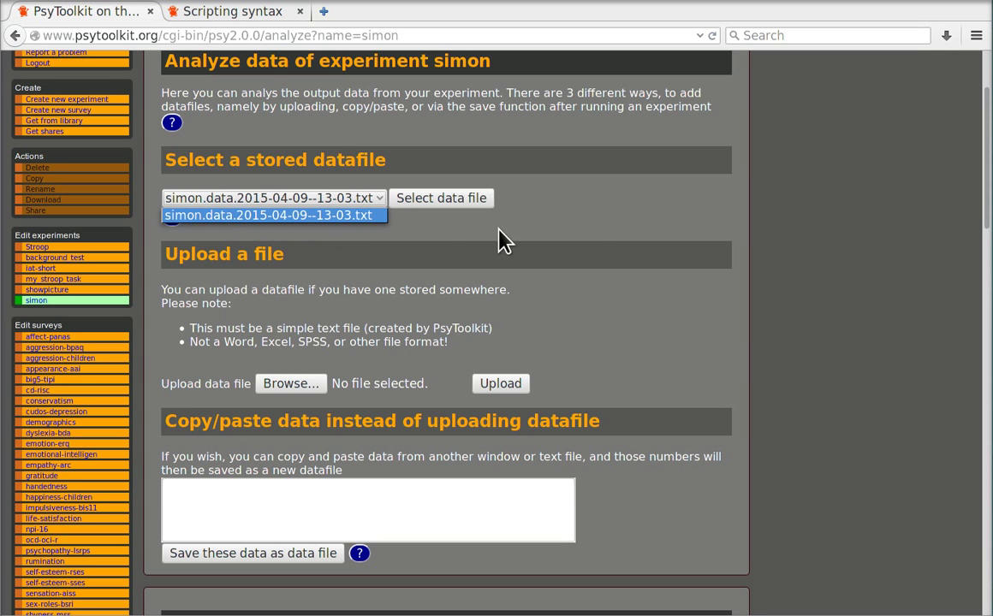
left_click(597, 228)
scroll(694, 267, "down", 3)
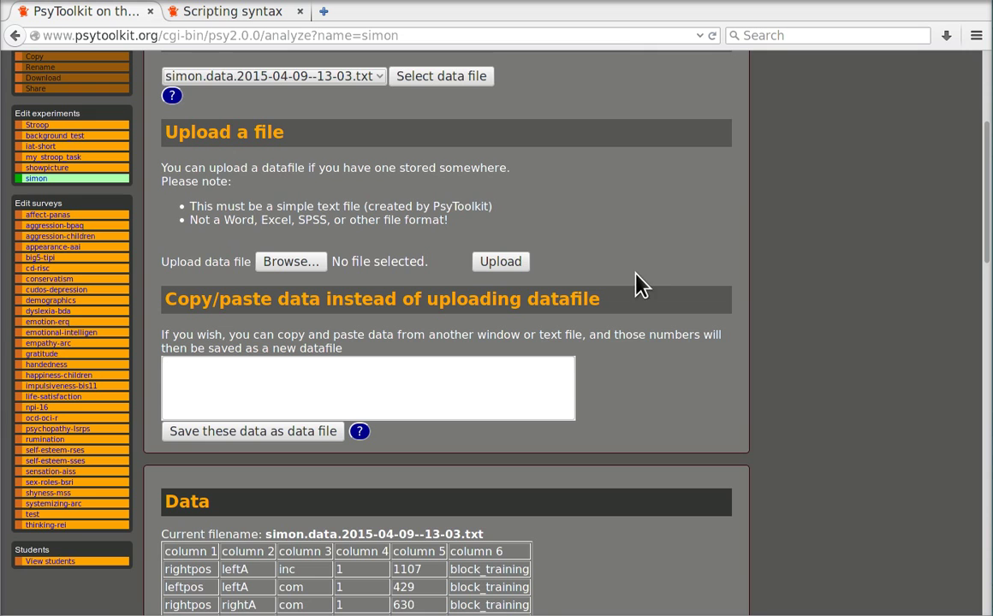
scroll(684, 271, "up", 2)
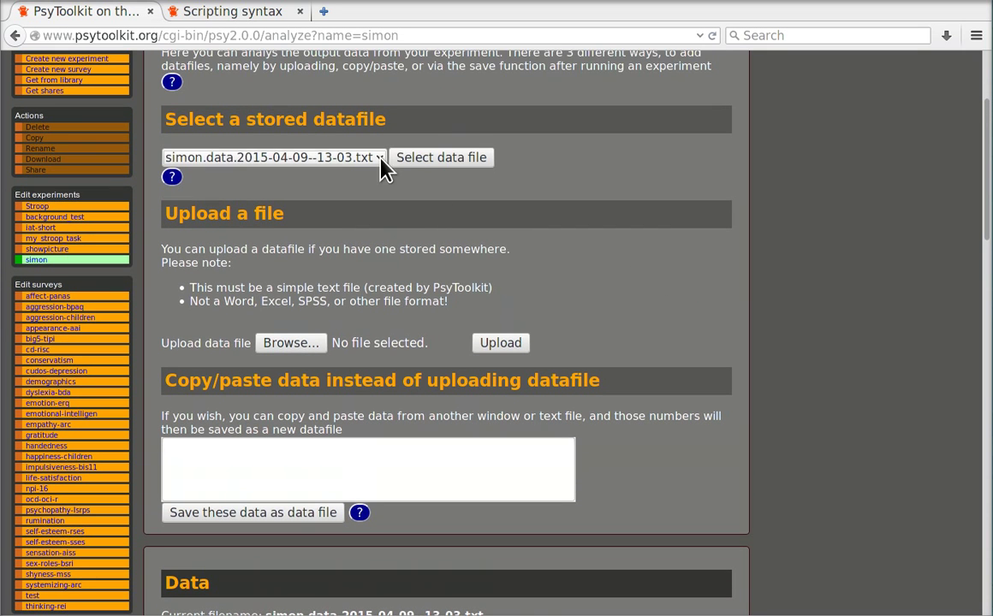
scroll(692, 237, "up", 2)
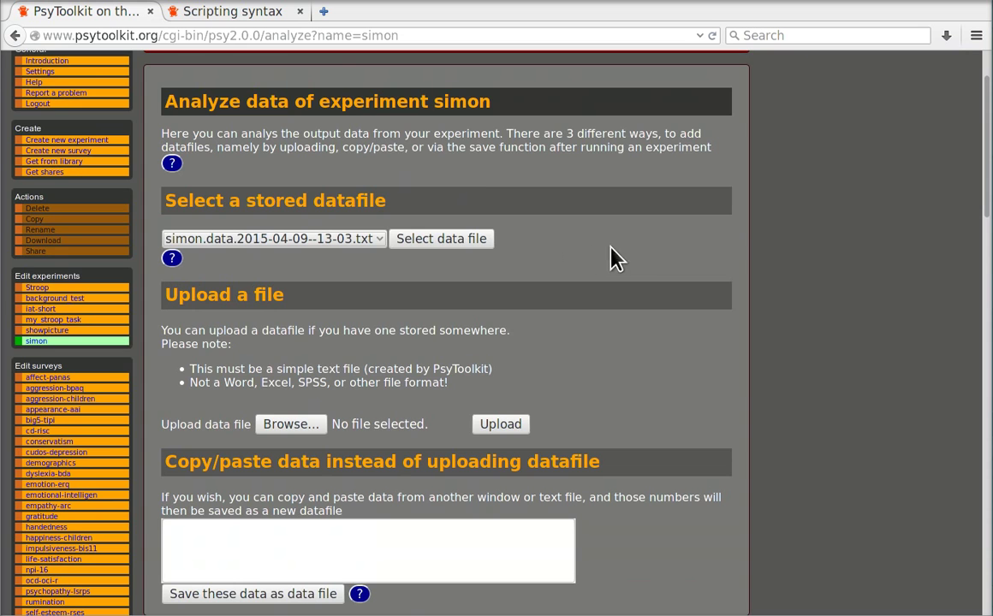
scroll(676, 245, "down", 15)
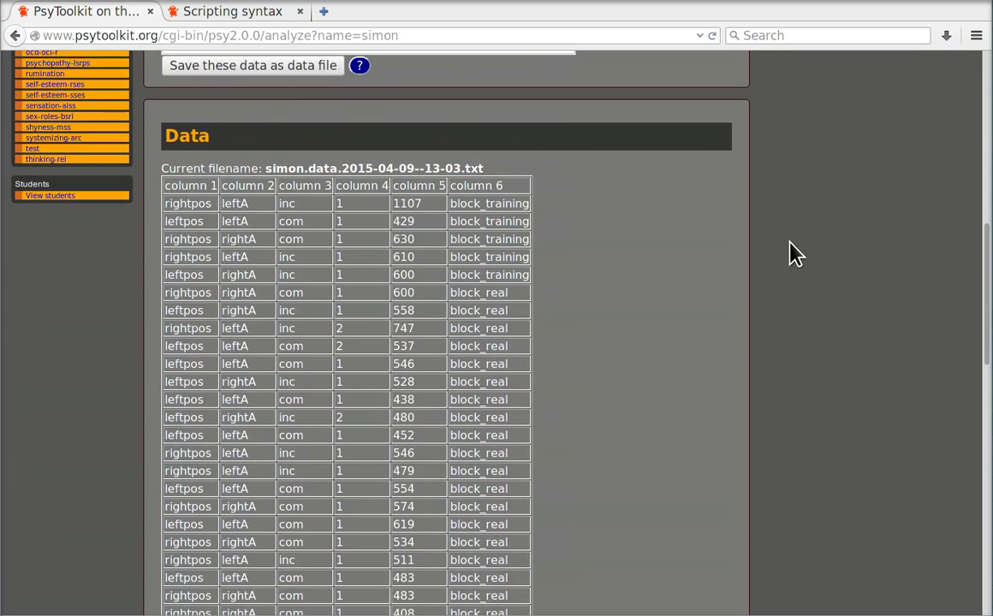
scroll(786, 244, "down", 1)
scroll(786, 243, "up", 1)
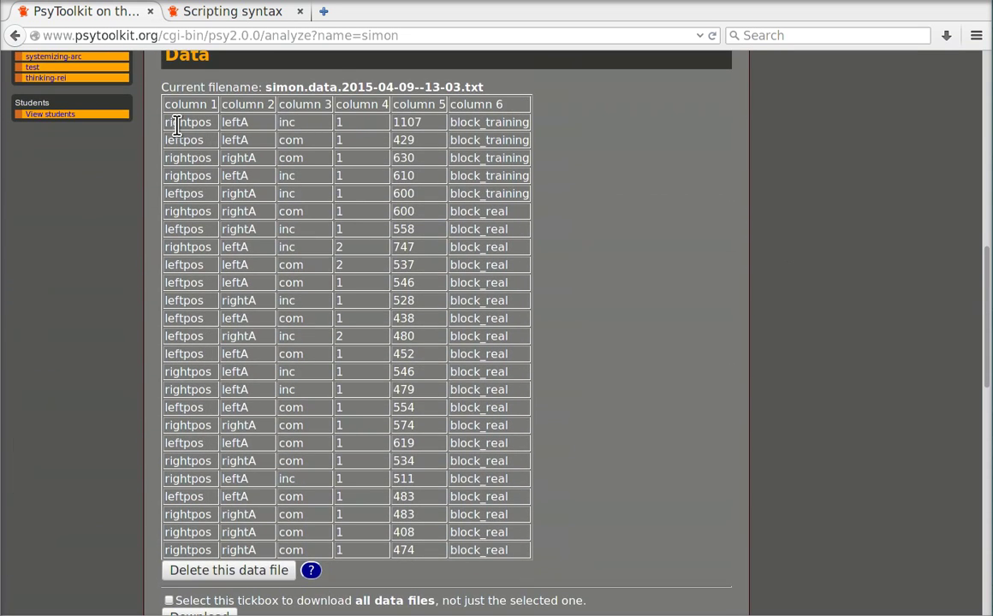
Inspect the trial table's column 1-6 headers, first-trial values and status value 2.
left_click_drag(165, 128, 524, 561)
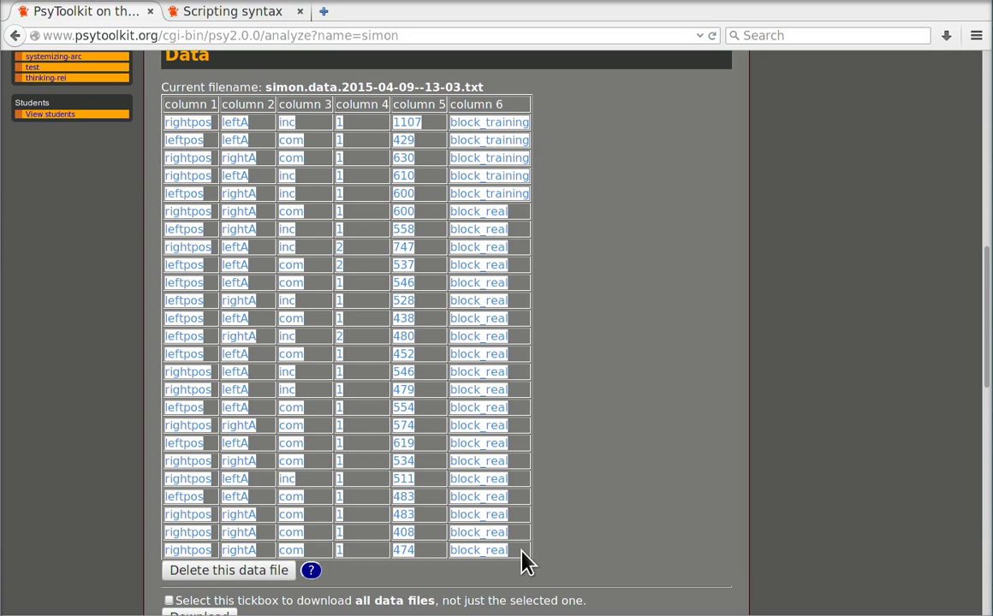
left_click(150, 125)
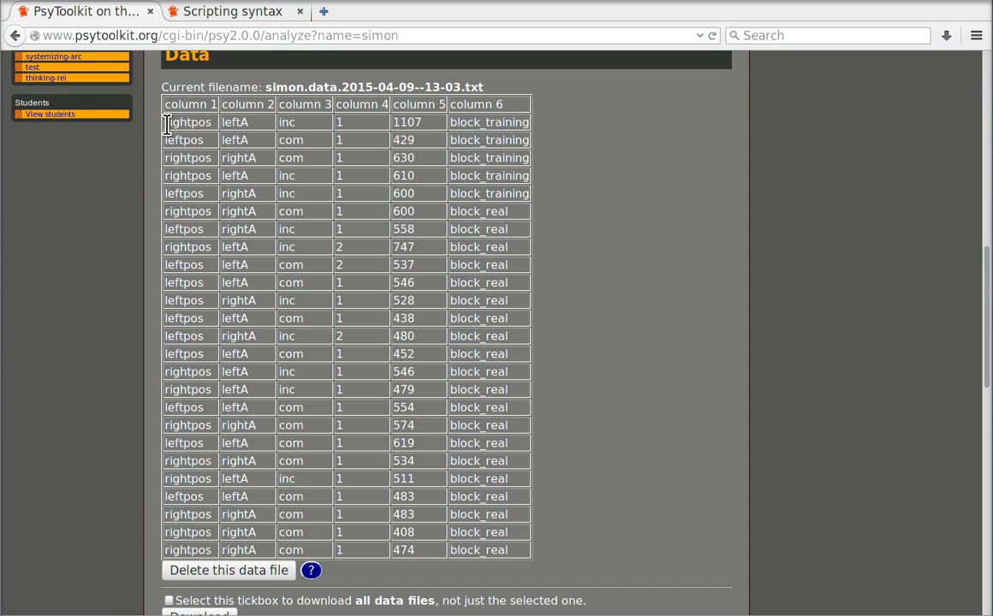
left_click_drag(169, 123, 512, 123)
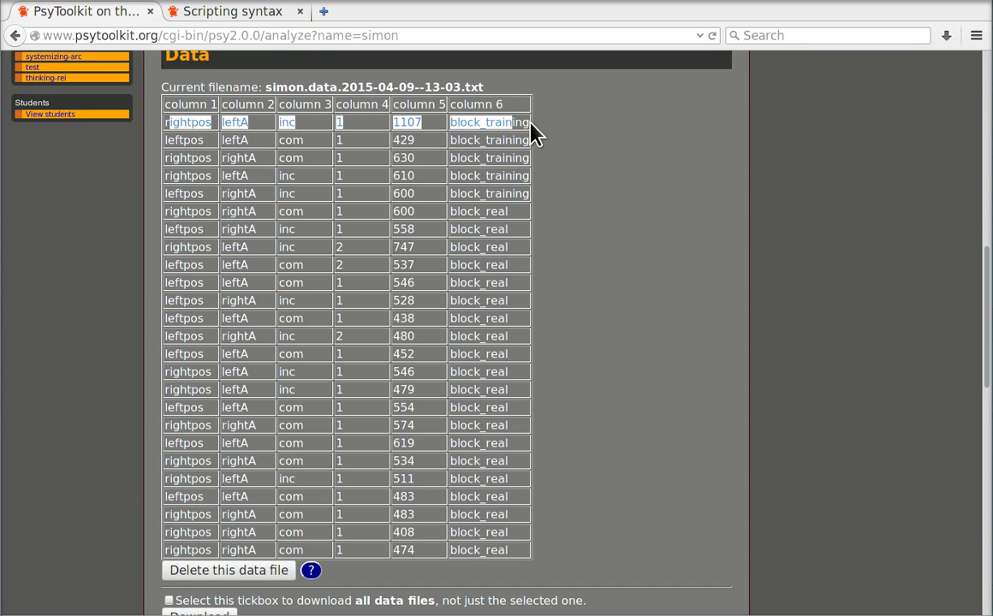
left_click(184, 126)
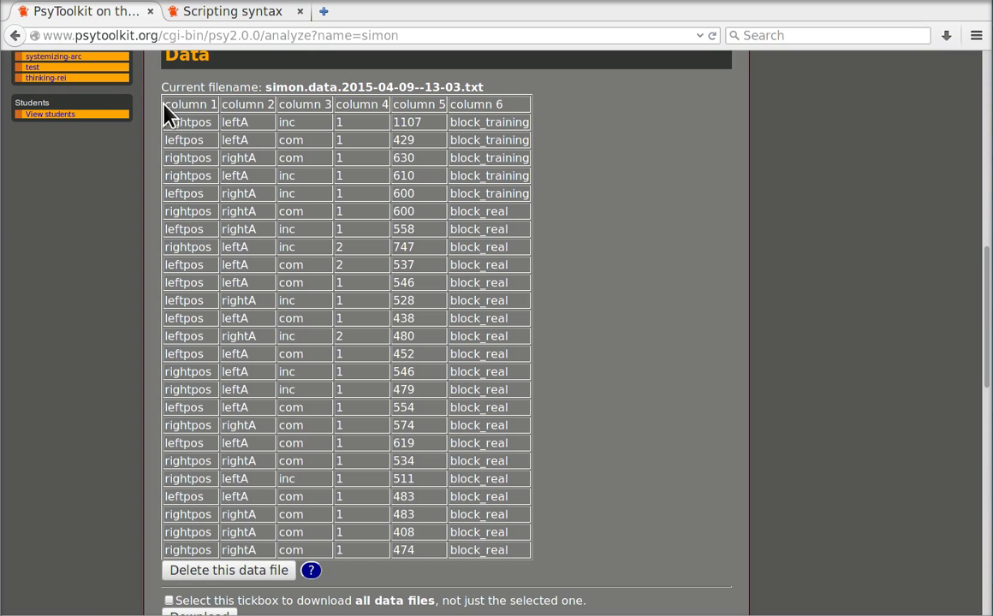
left_click_drag(164, 107, 516, 115)
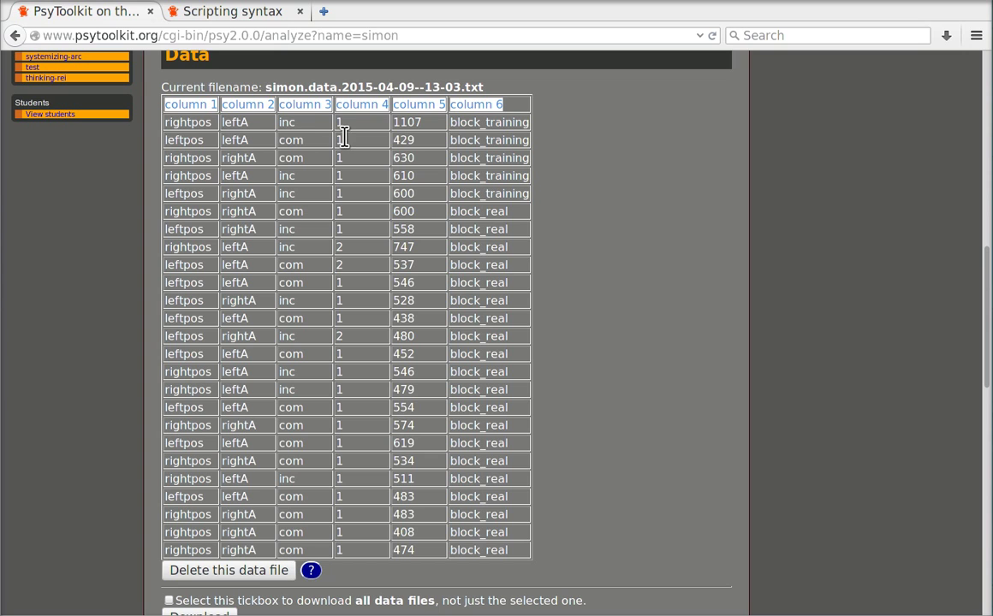
left_click_drag(310, 120, 160, 120)
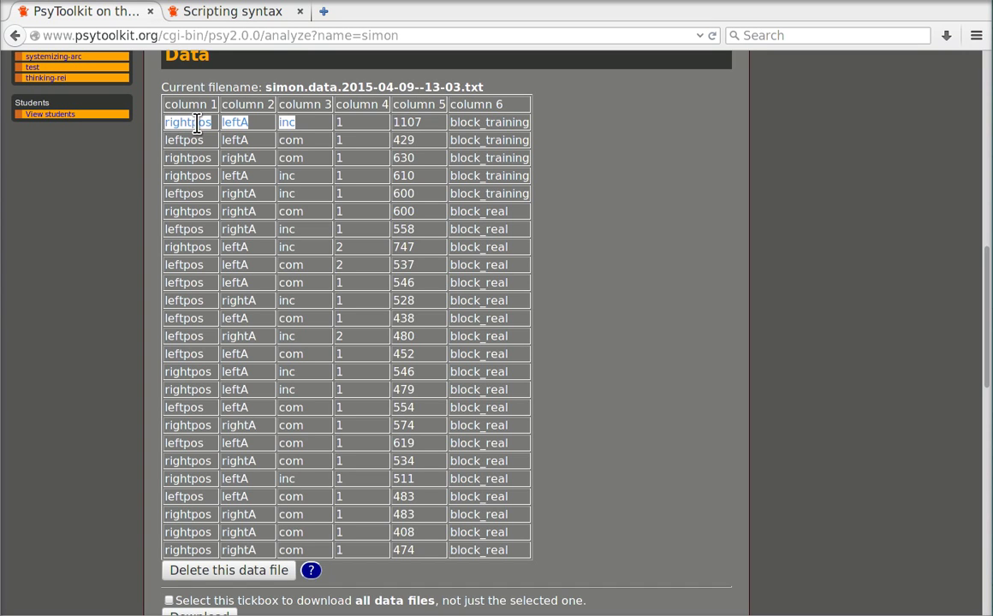
left_click(316, 125)
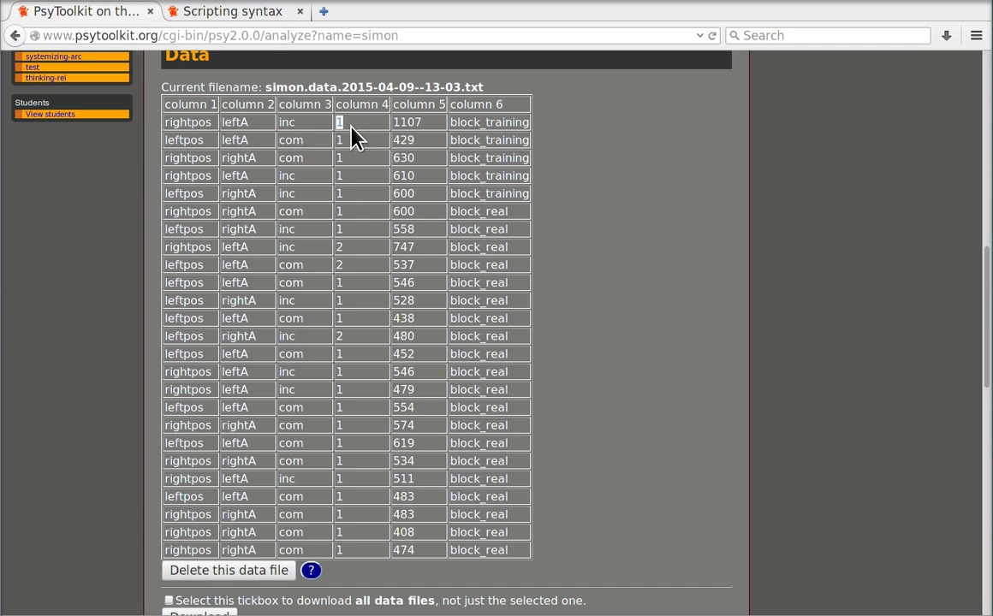
double_click(340, 249)
left_click(427, 126)
Set the reaction-time column to 5.
scroll(643, 239, "down", 5)
scroll(658, 239, "down", 3)
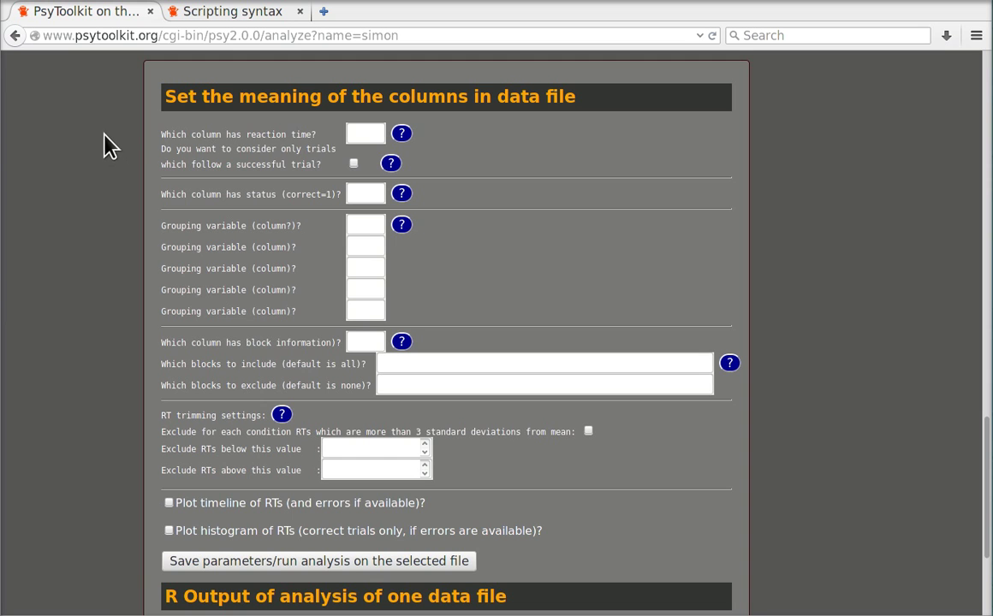
scroll(321, 133, "up", 6)
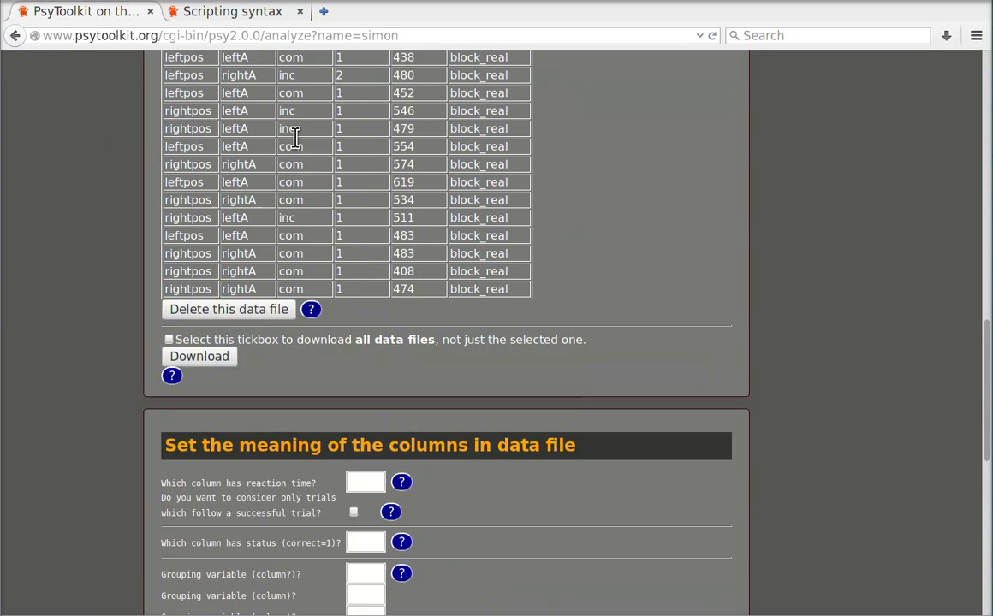
scroll(295, 137, "down", 3)
scroll(302, 137, "down", 3)
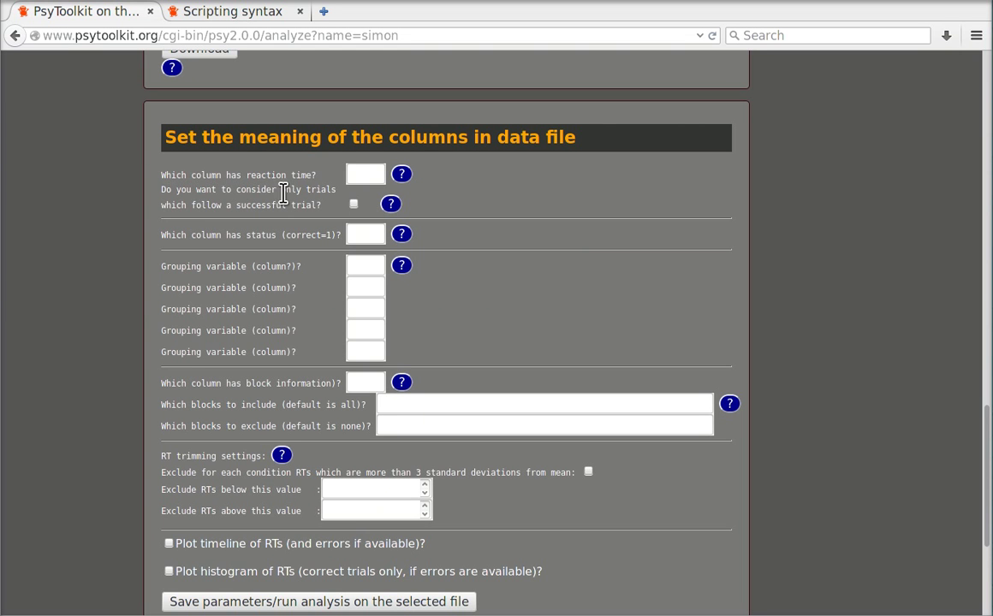
scroll(479, 202, "up", 8)
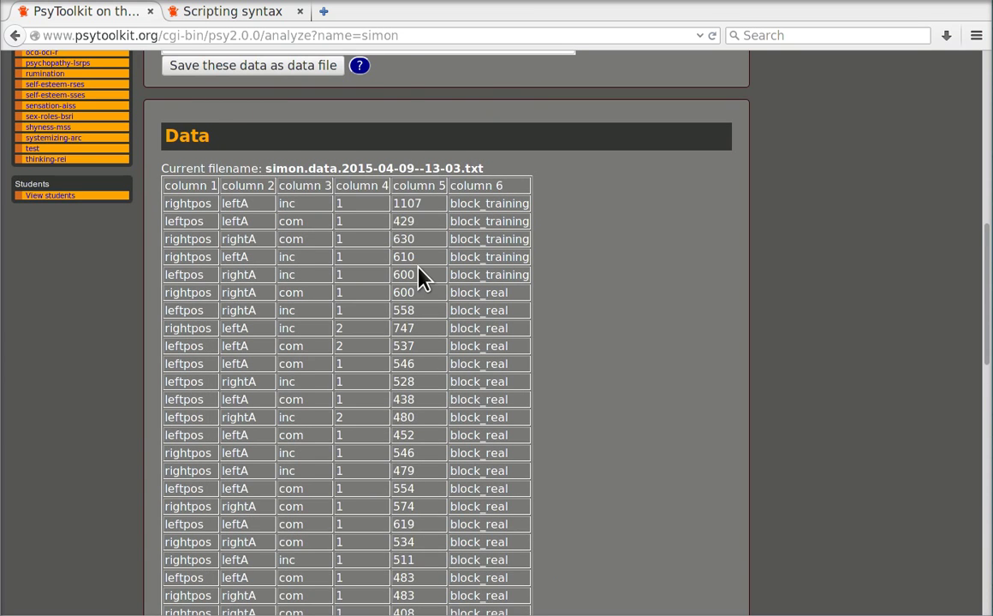
scroll(419, 275, "down", 5)
left_click(376, 381)
type("5")
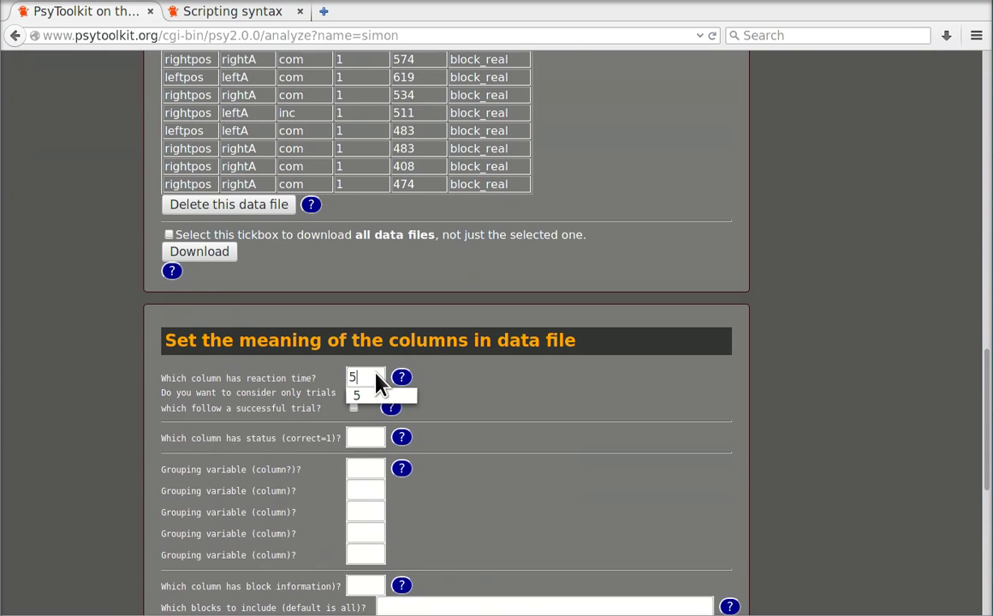
key("Return")
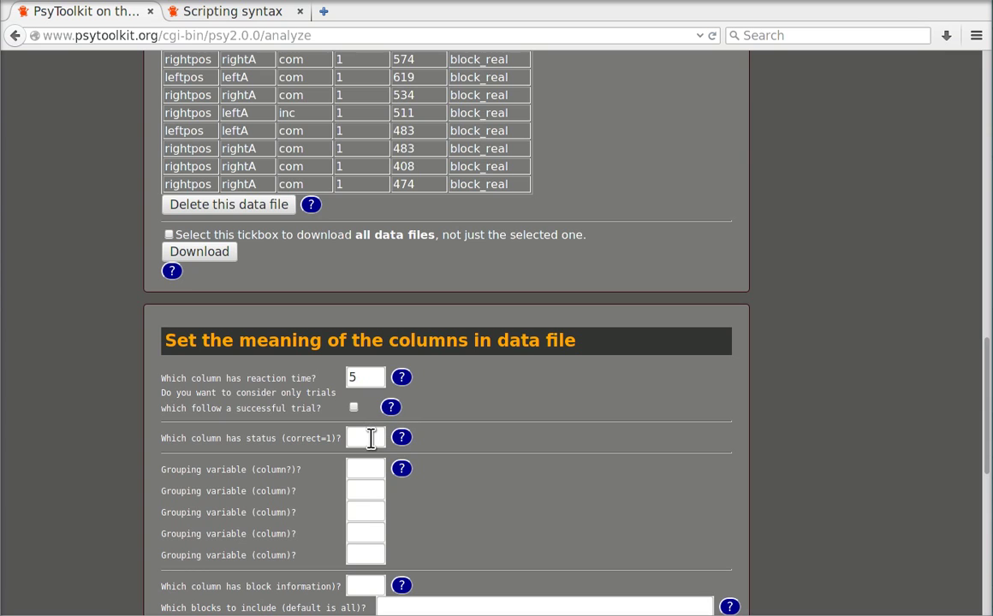
Set the status column to 4 and the grouping columns to 1 and 2.
left_click(372, 437)
type("4")
left_click(374, 471)
type("1")
key("Tab")
type("2")
Set the block column to 6.
scroll(317, 171, "up", 2)
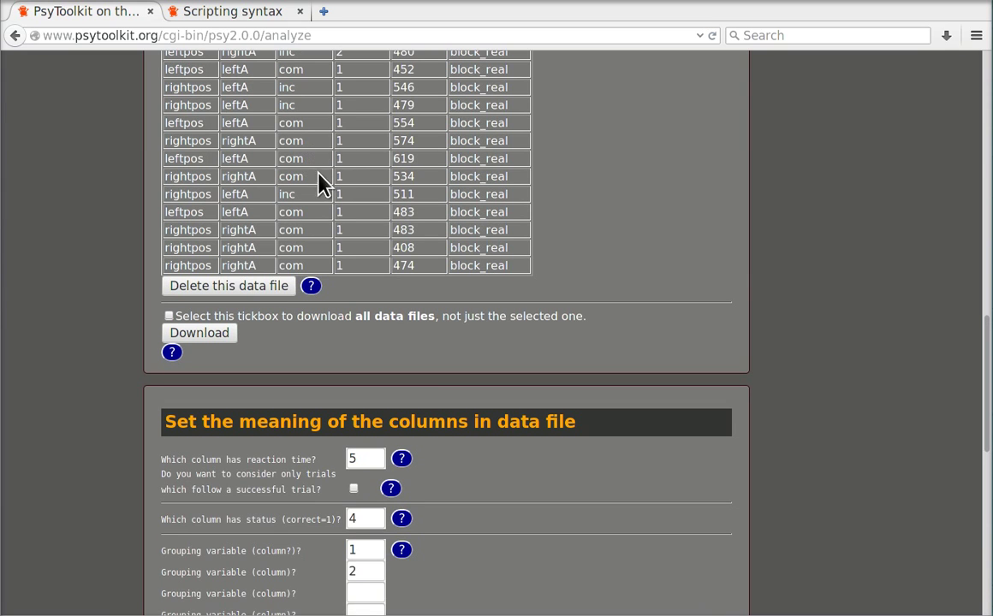
scroll(328, 206, "down", 6)
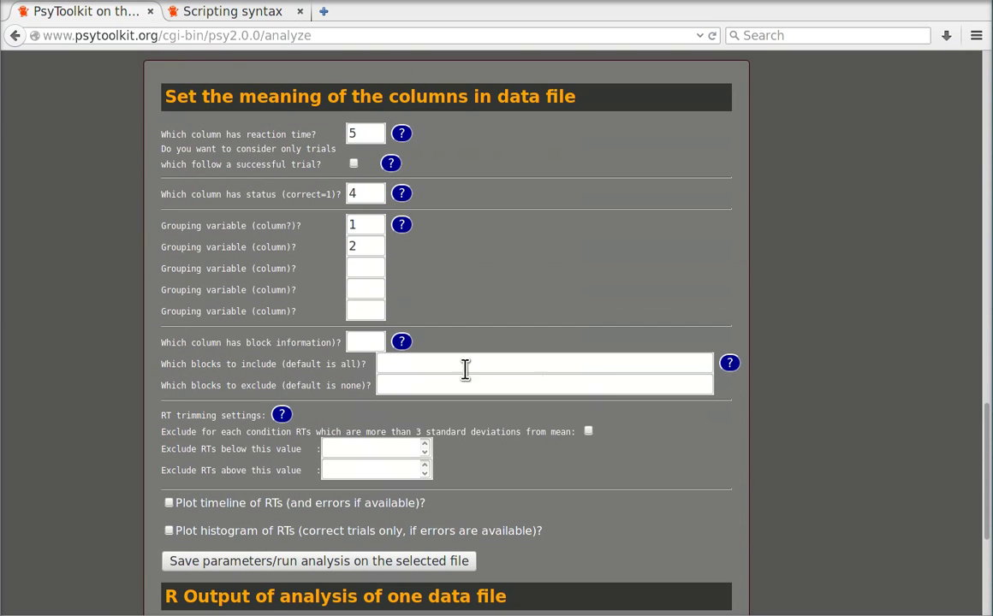
left_click(375, 345)
type("6")
left_click(478, 387)
scroll(127, 421, "down", 3)
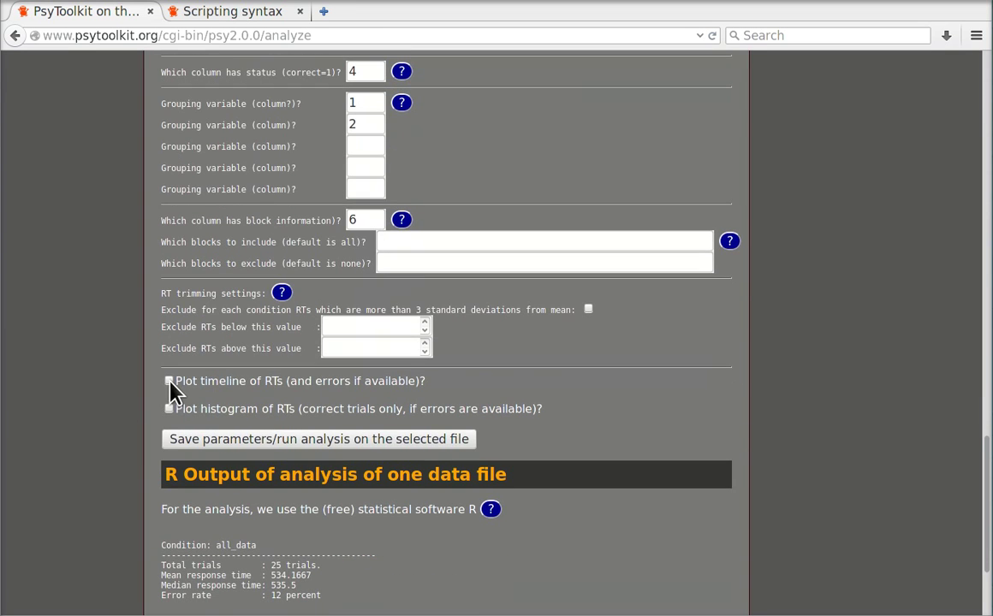
Run the analysis on the selected file and review the R output summary.
left_click(197, 445)
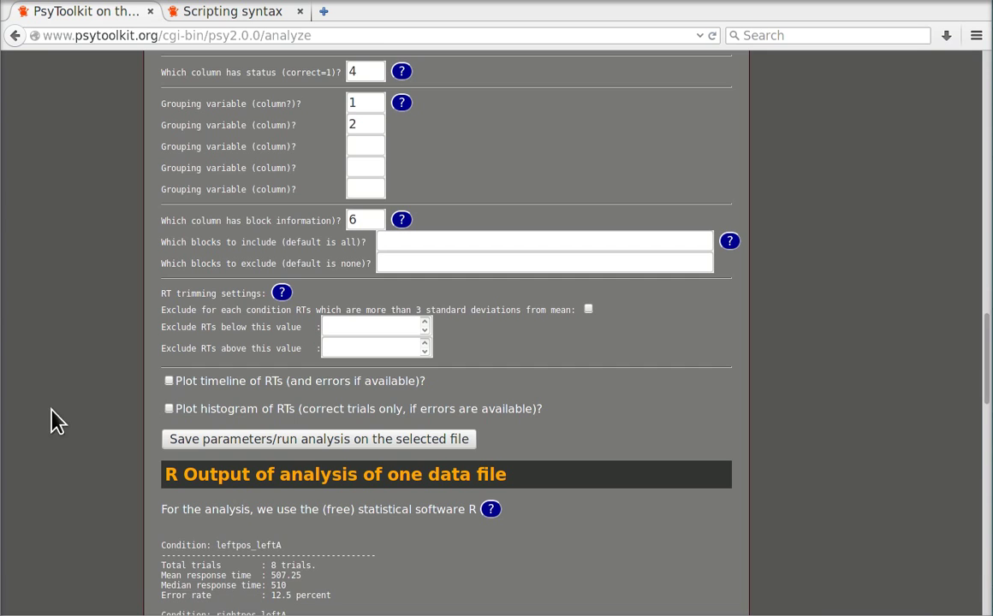
scroll(62, 409, "down", 6)
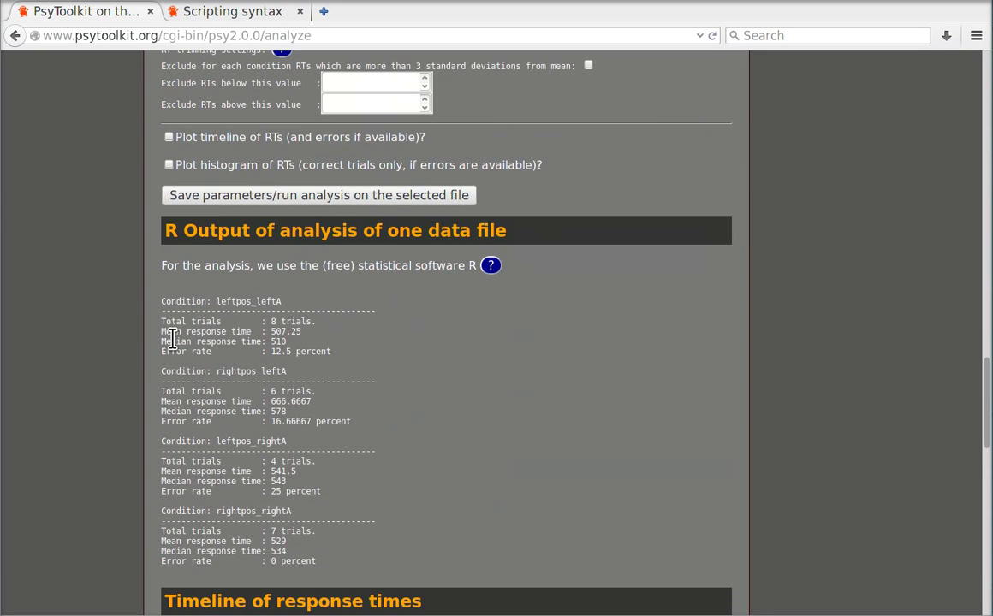
left_click_drag(159, 262, 340, 569)
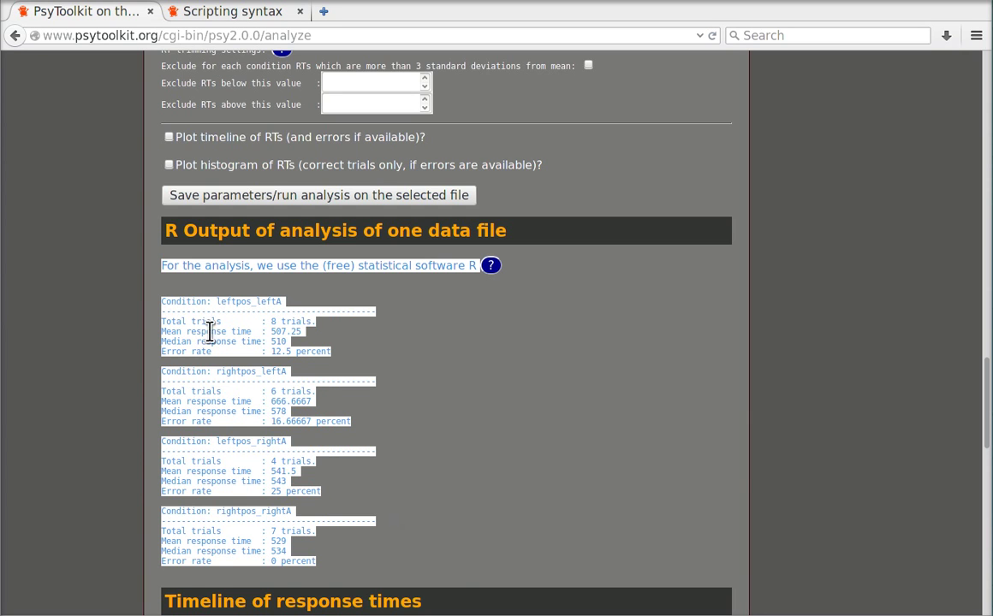
left_click(163, 299)
Highlight leftpos_leftA results: mean RT 507.25, median 510, error rate 12.5%.
left_click_drag(163, 301, 392, 359)
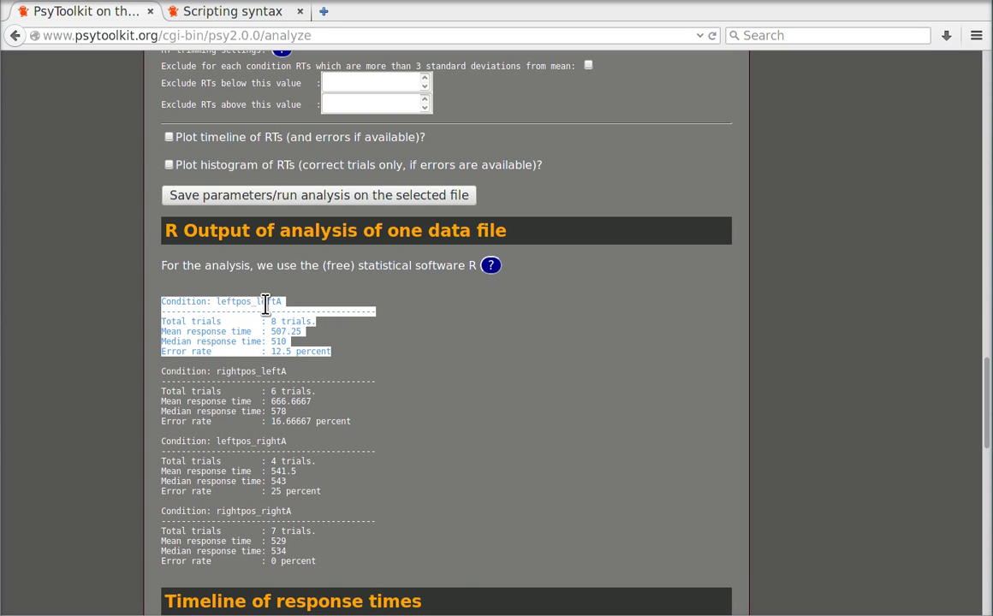
left_click(180, 329)
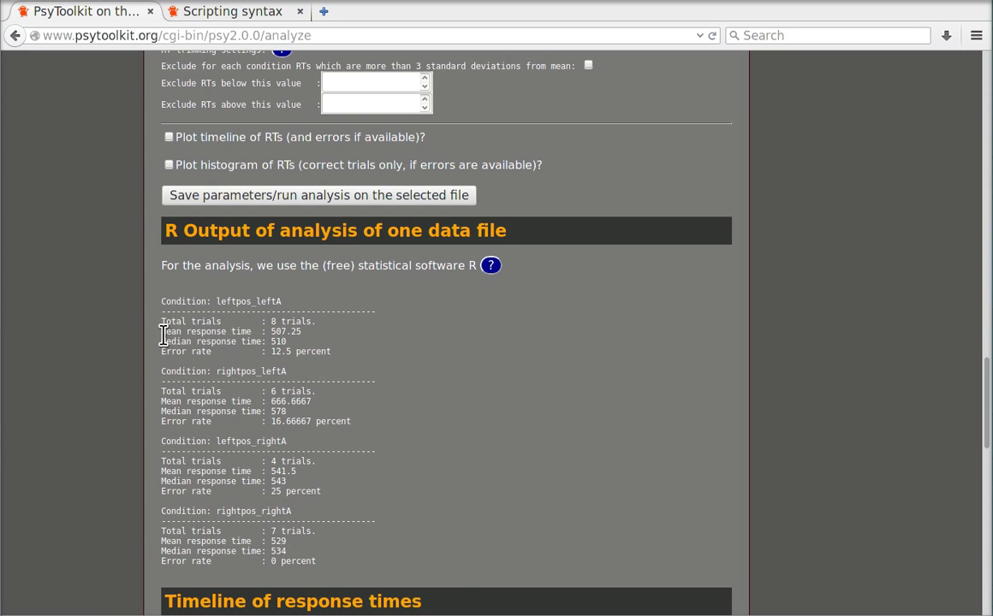
left_click_drag(161, 331, 313, 335)
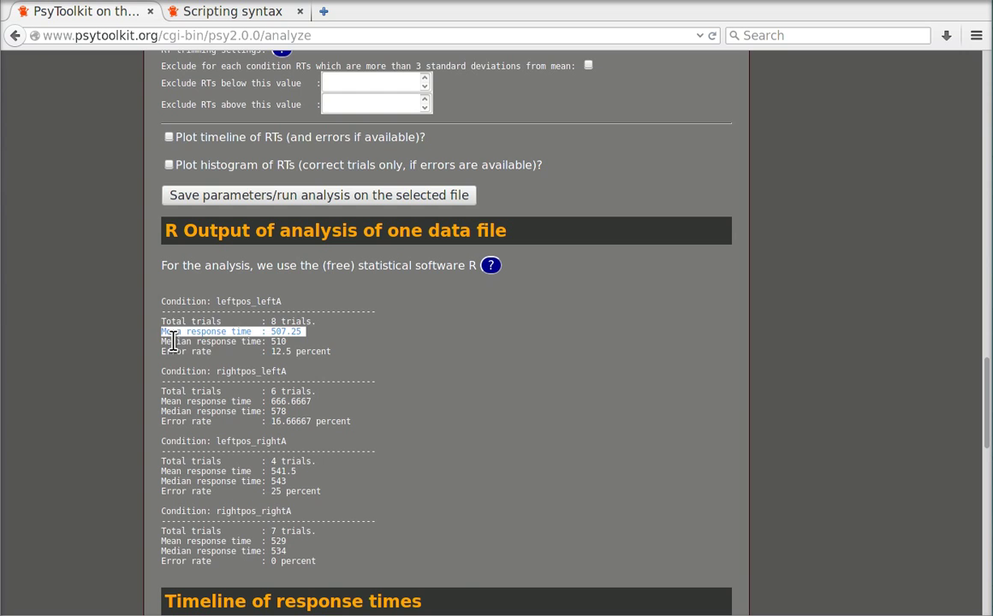
left_click_drag(161, 341, 310, 351)
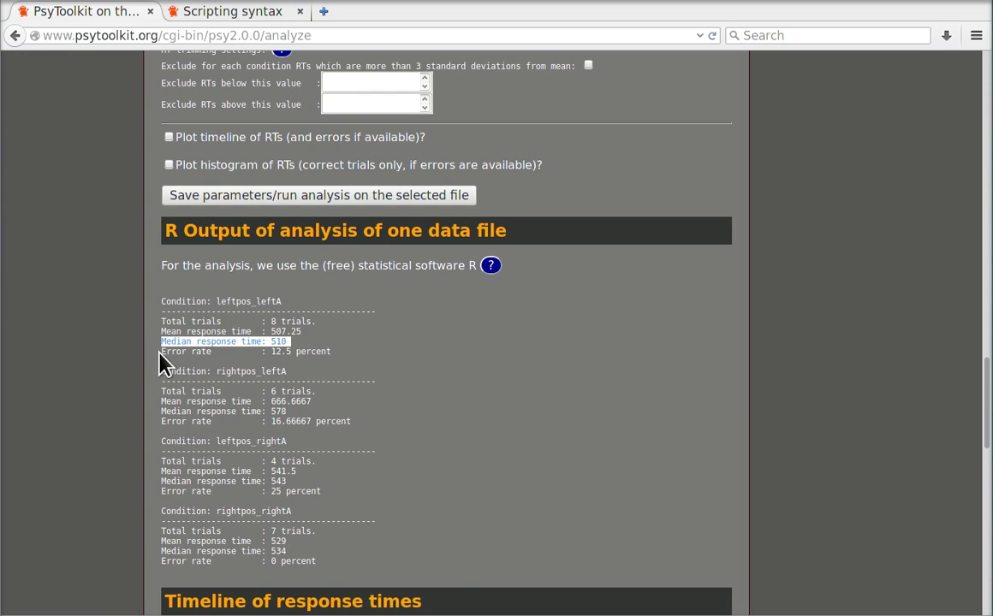
left_click_drag(160, 351, 353, 359)
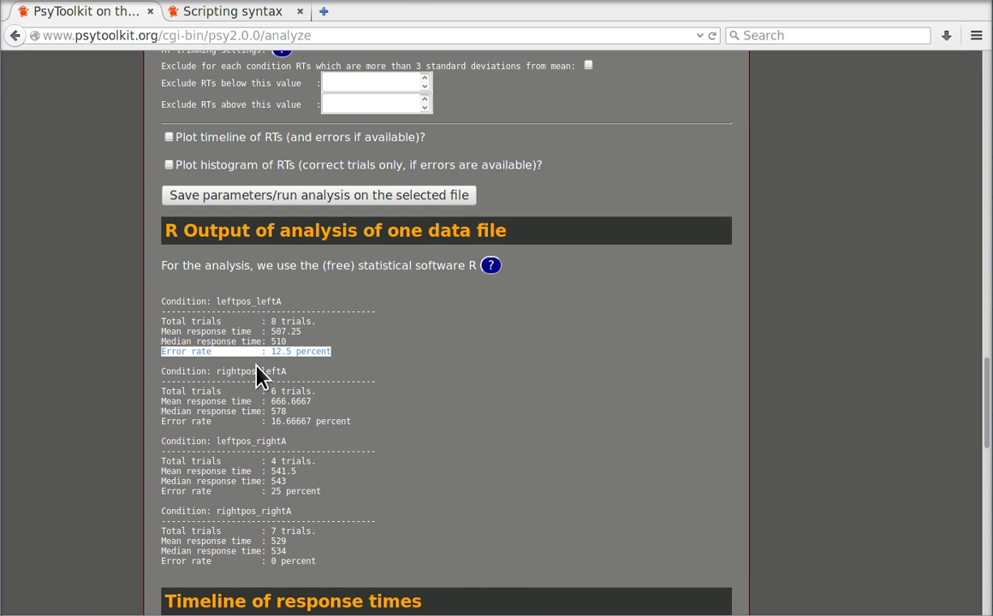
scroll(120, 366, "down", 4)
Scroll down to the 'Timeline of response times' chart and the Histogram.
scroll(102, 347, "down", 6)
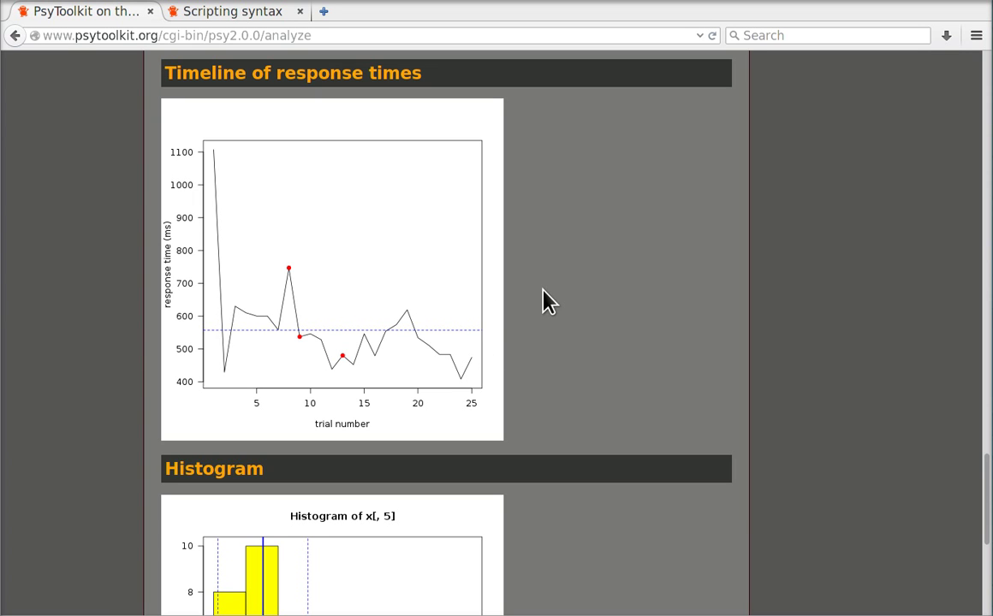
scroll(638, 308, "down", 5)
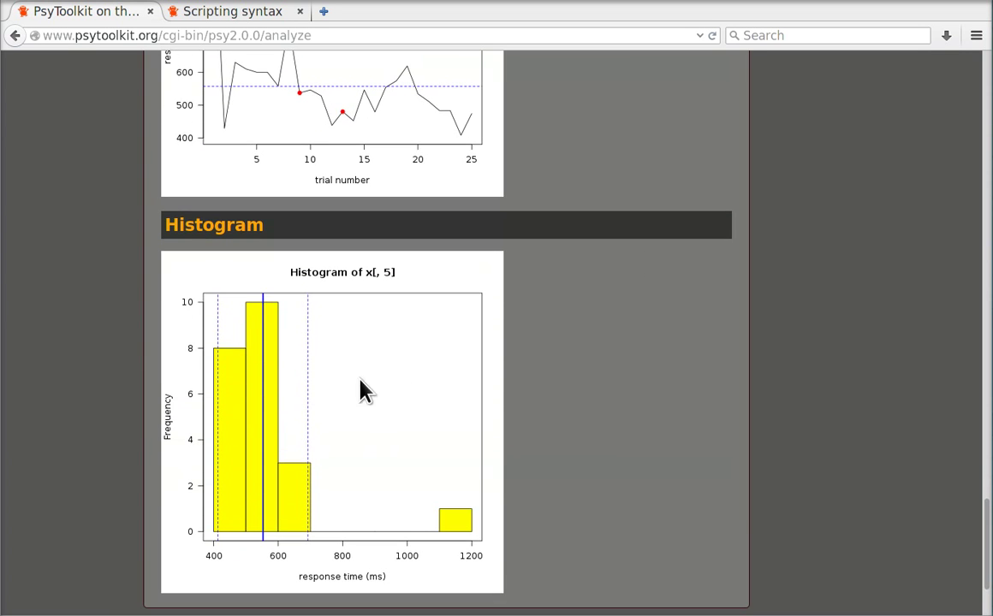
scroll(602, 499, "down", 3)
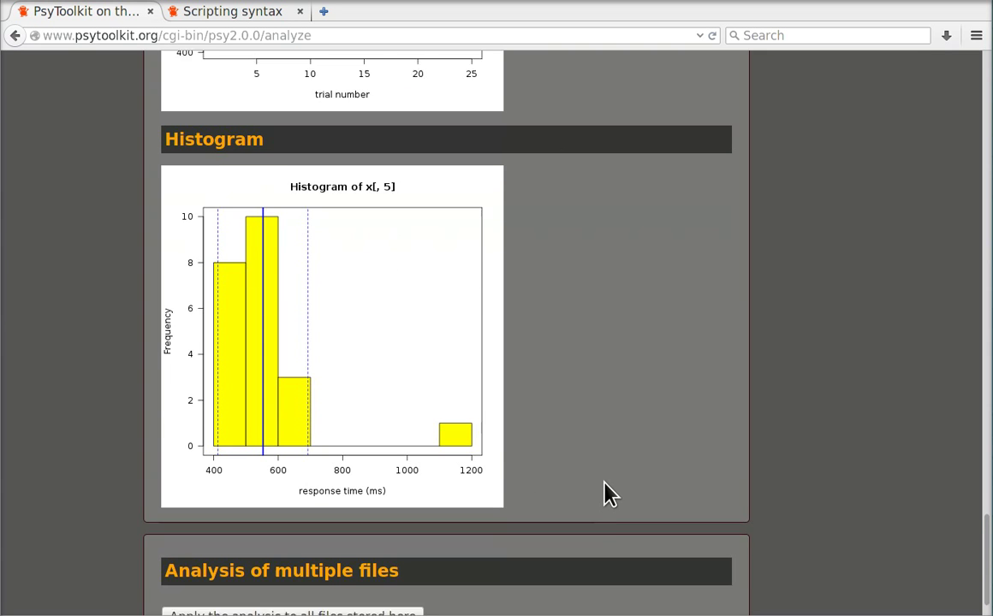
scroll(612, 491, "down", 1)
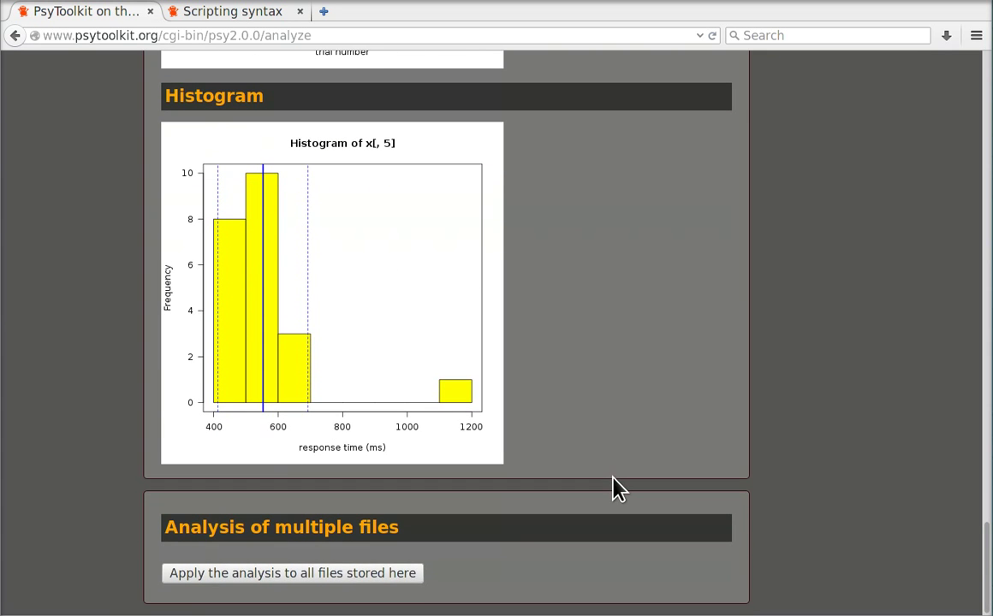
scroll(616, 488, "up", 2)
scroll(616, 487, "up", 5)
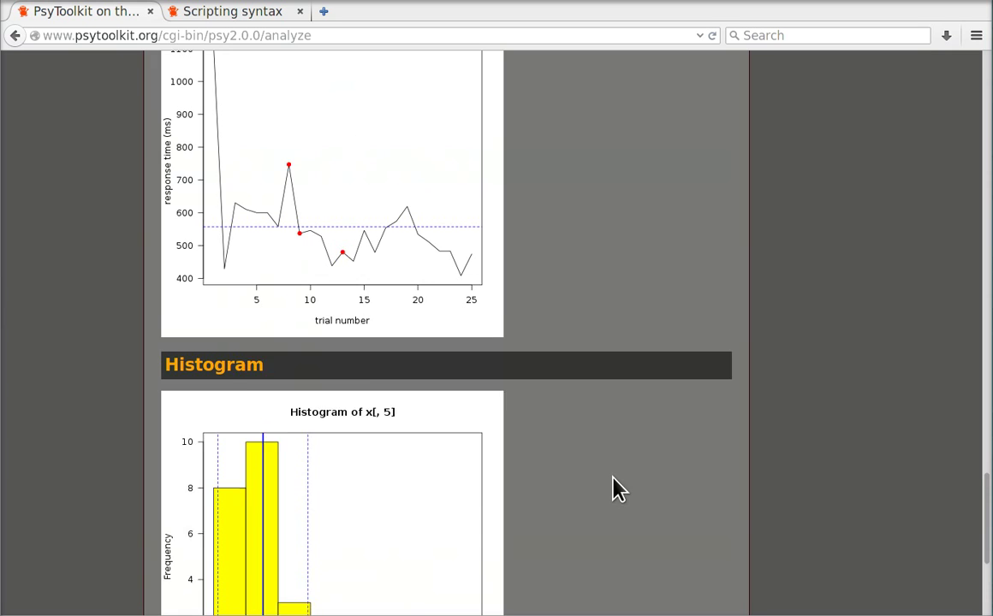
left_click_drag(987, 523, 986, 495)
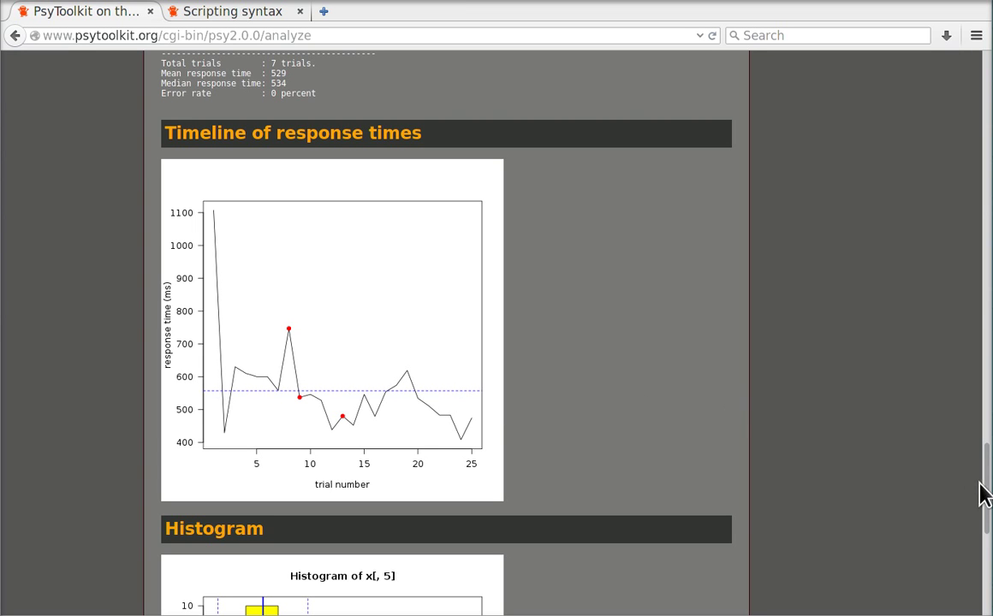
left_click_drag(986, 494, 886, 140)
left_click_drag(986, 129, 984, 608)
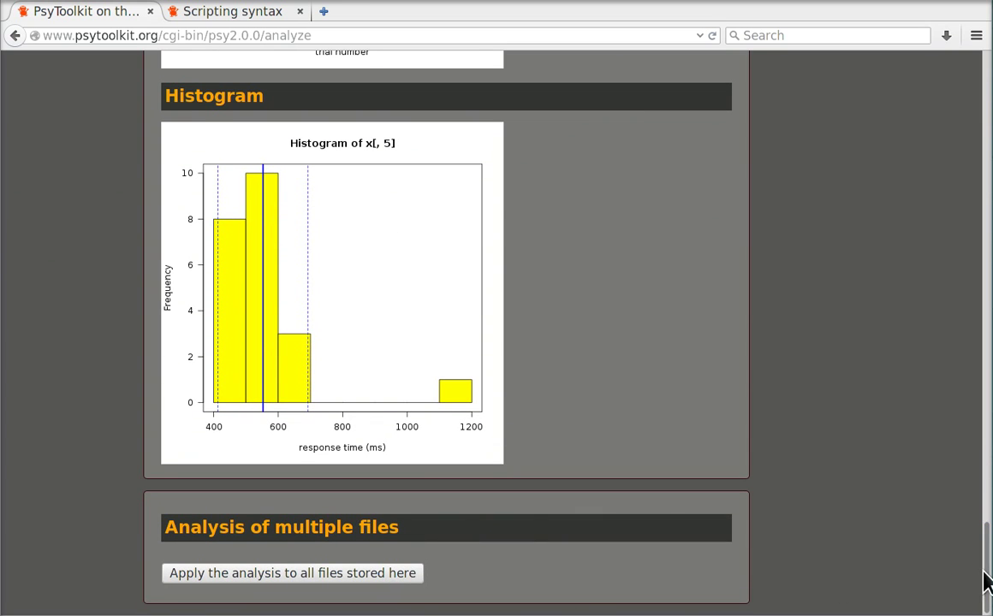
left_click_drag(986, 582, 933, 433)
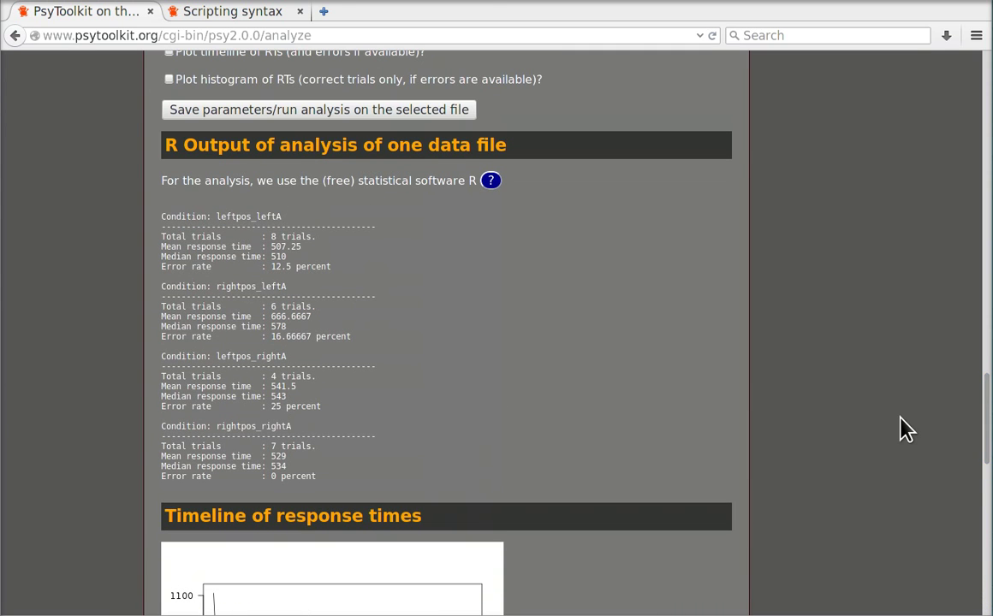